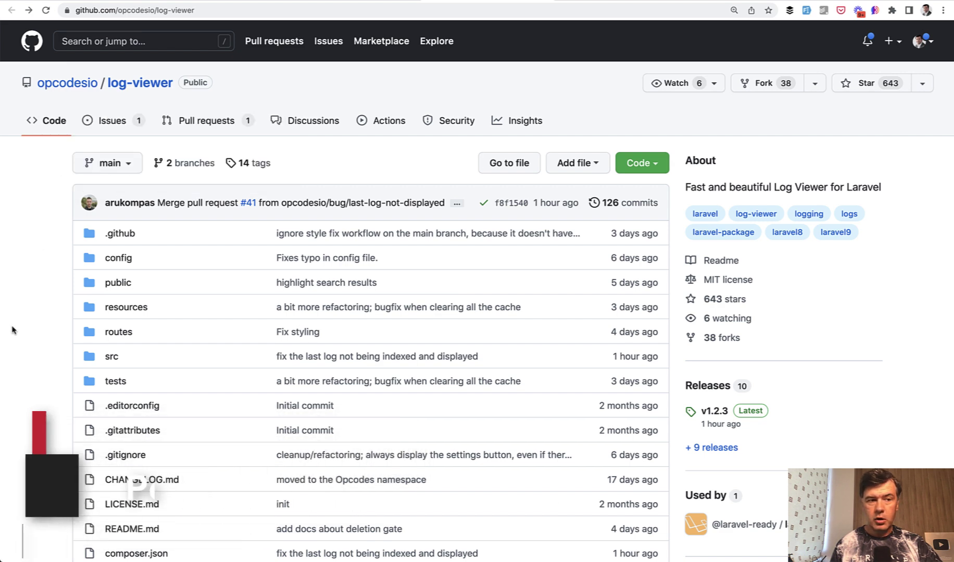
scroll(12, 329, "down", 1)
scroll(12, 330, "down", 3)
scroll(12, 330, "down", 2)
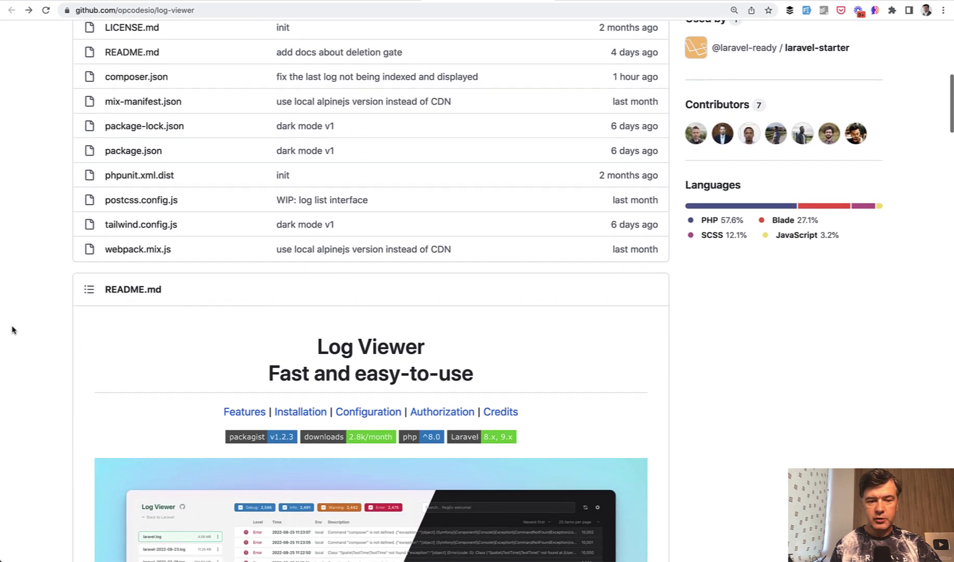
scroll(12, 330, "down", 4)
scroll(12, 329, "up", 1)
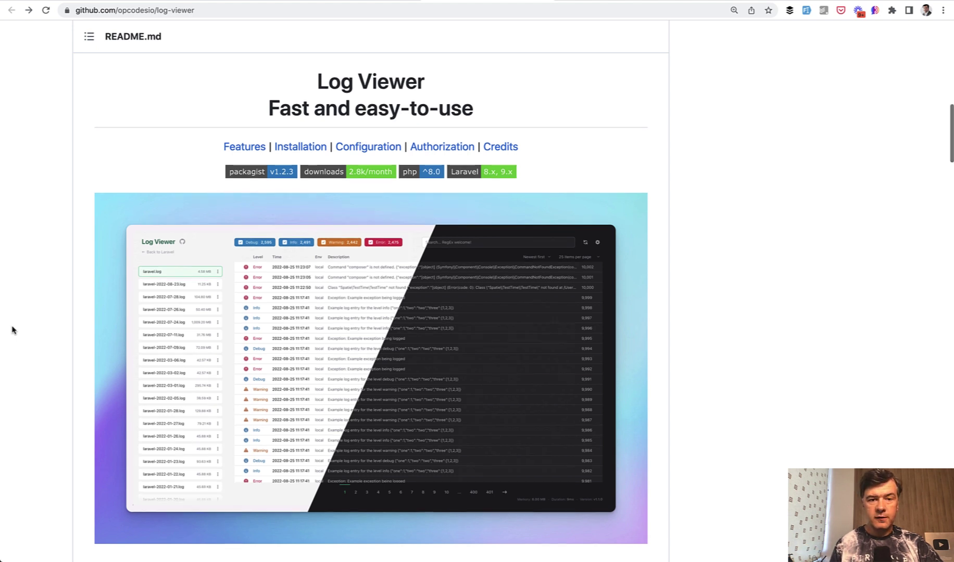
scroll(12, 330, "down", 1)
scroll(12, 332, "down", 1)
scroll(12, 333, "down", 1)
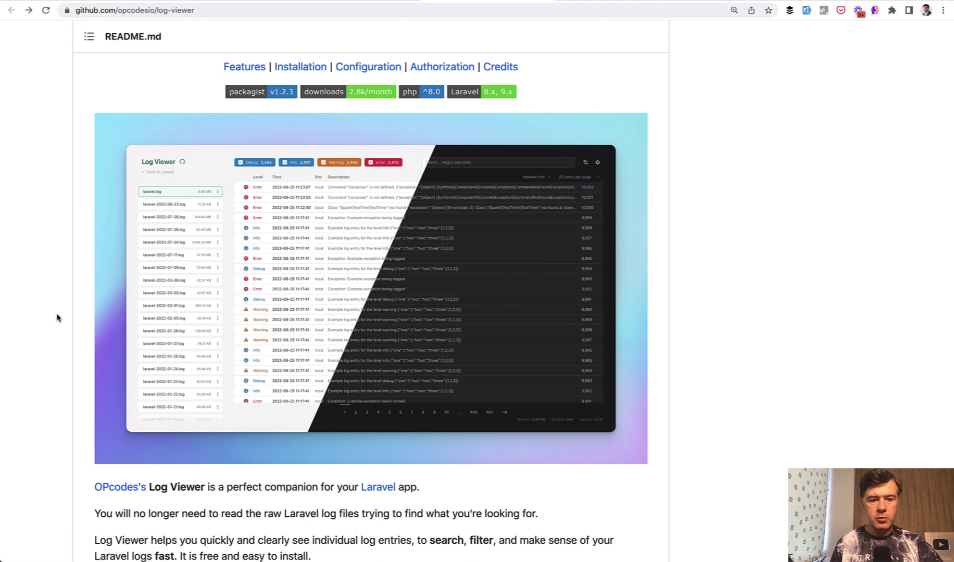
scroll(57, 318, "down", 1)
scroll(56, 318, "down", 4)
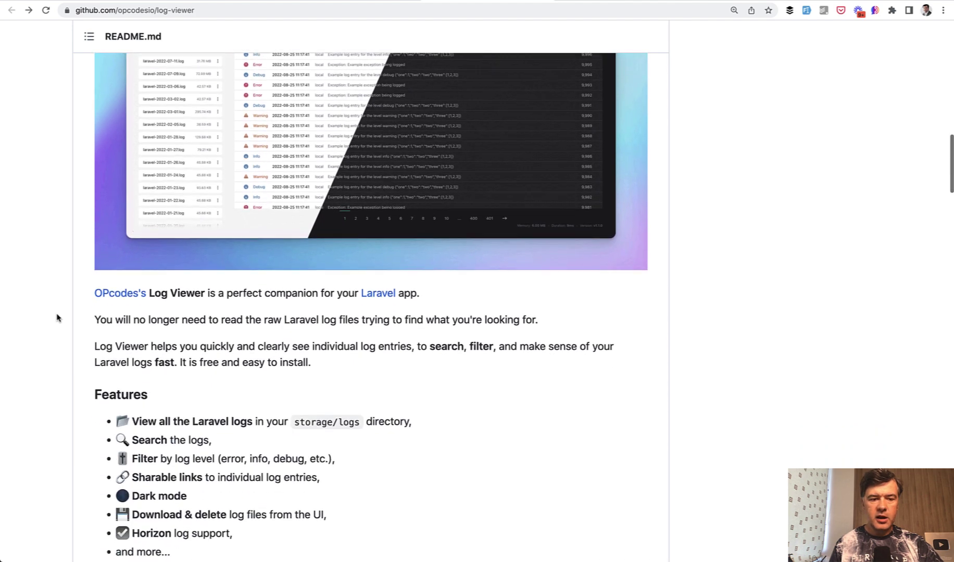
scroll(56, 351, "down", 1)
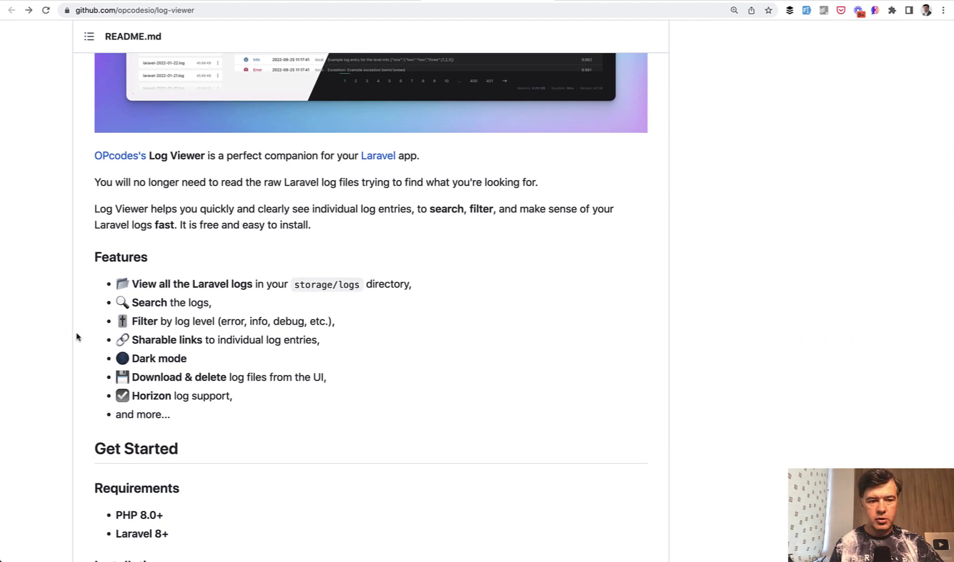
Review the raw laravel.log stack trace in PhpStorm, then return to the Log Viewer README.
key("super+Tab")
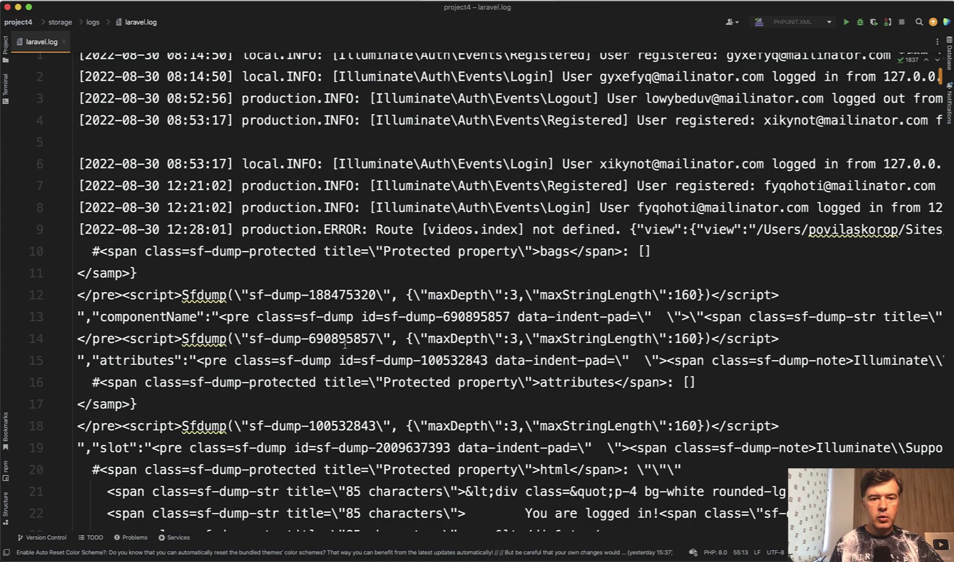
scroll(312, 345, "up", 1)
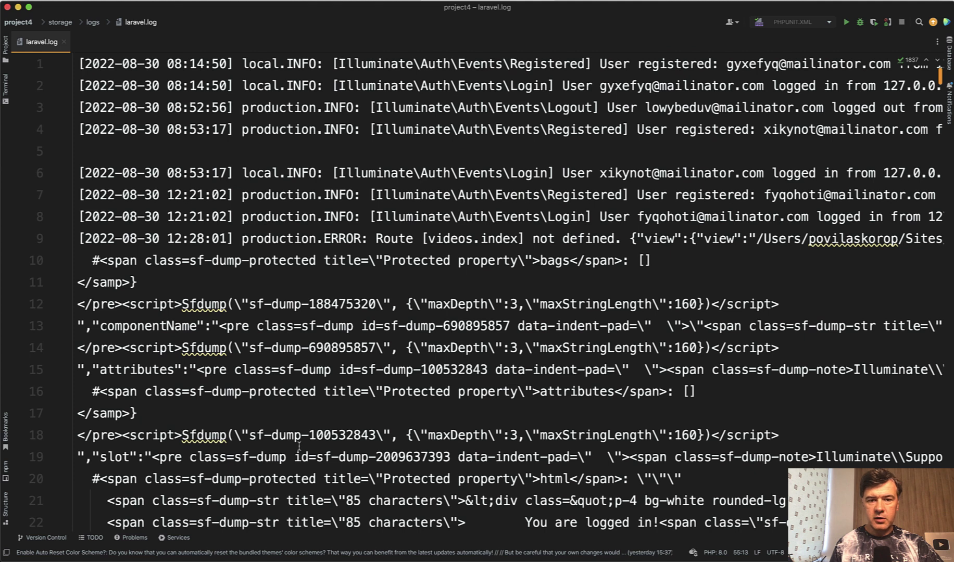
scroll(350, 272, "down", 10)
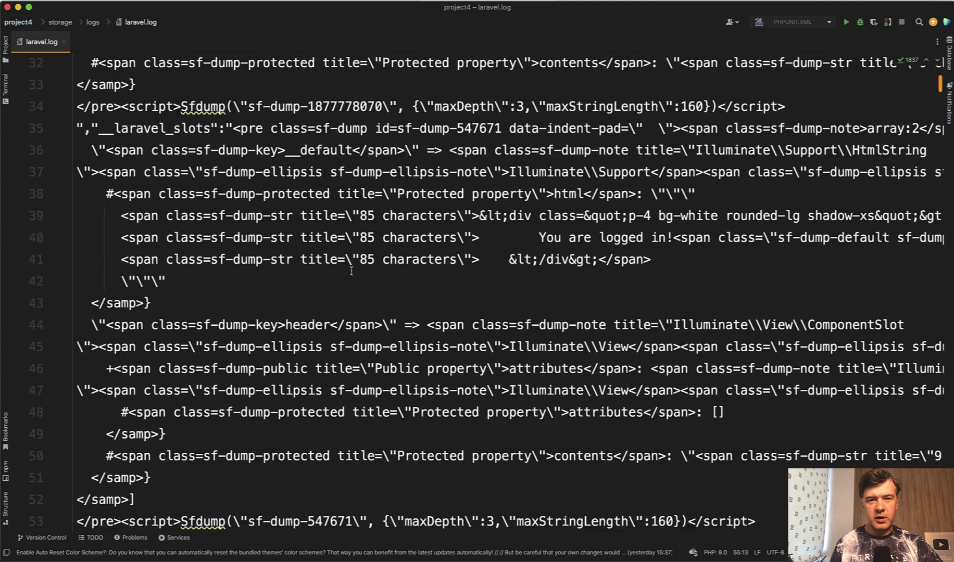
scroll(461, 333, "down", 4)
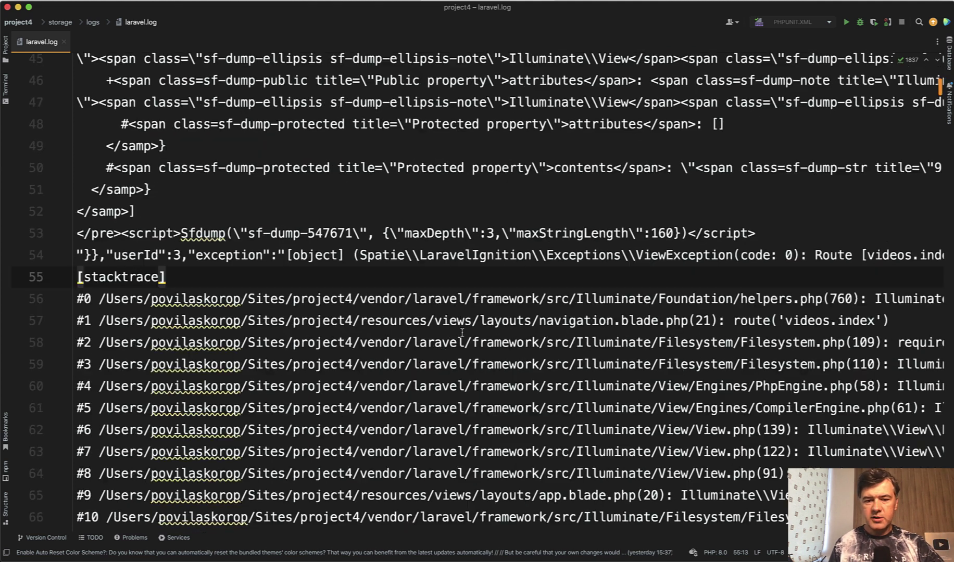
scroll(462, 333, "down", 1)
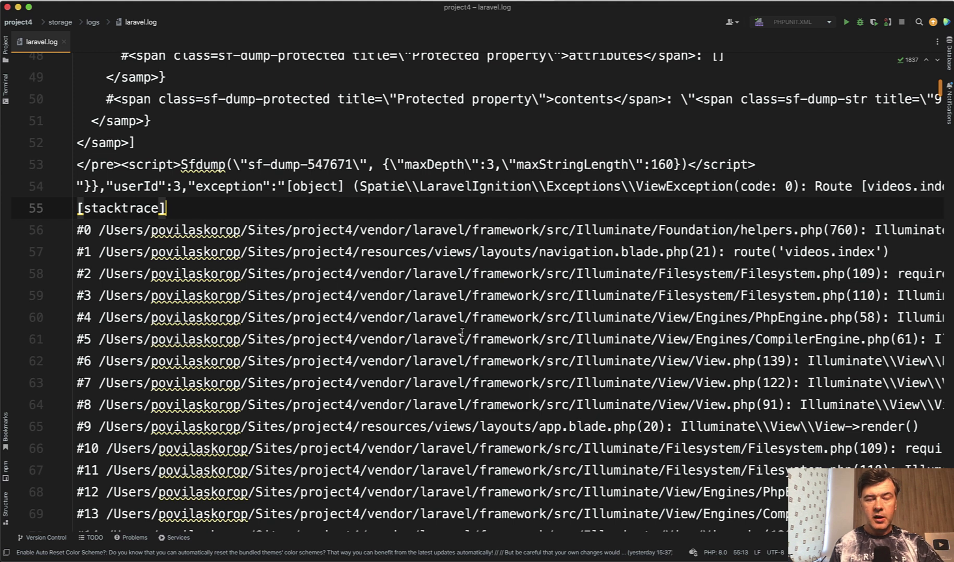
key("super+Tab")
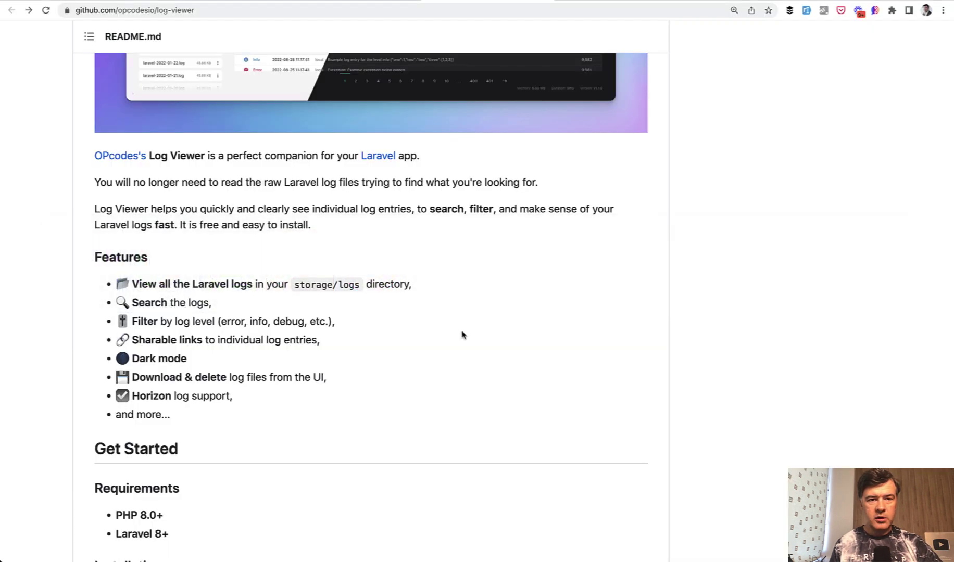
Switch to the project4.test/log-viewer tab listing laravel.log (319.59 KB).
key("ctrl+Tab")
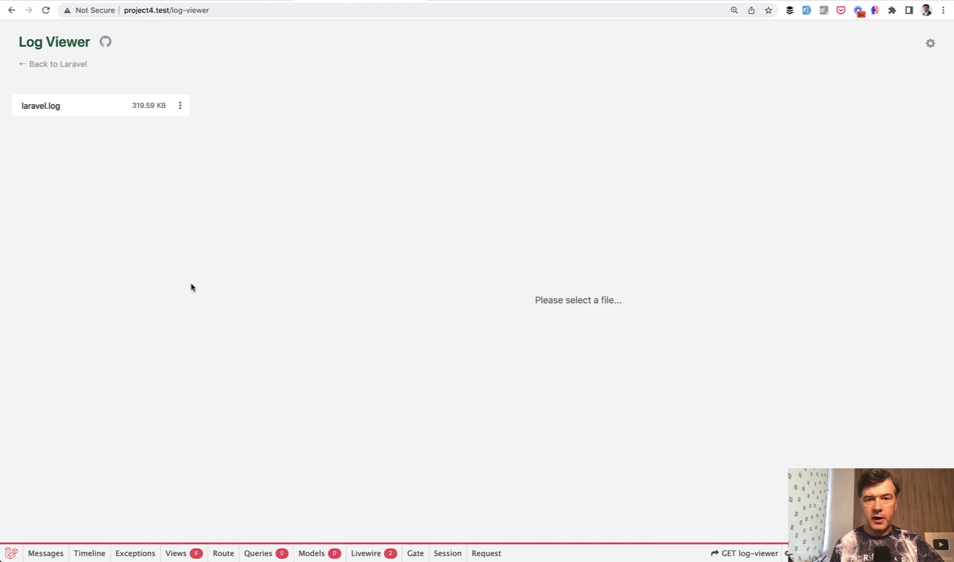
Open laravel.log, then expand and collapse the newest Error entry's stack trace.
left_click(59, 110)
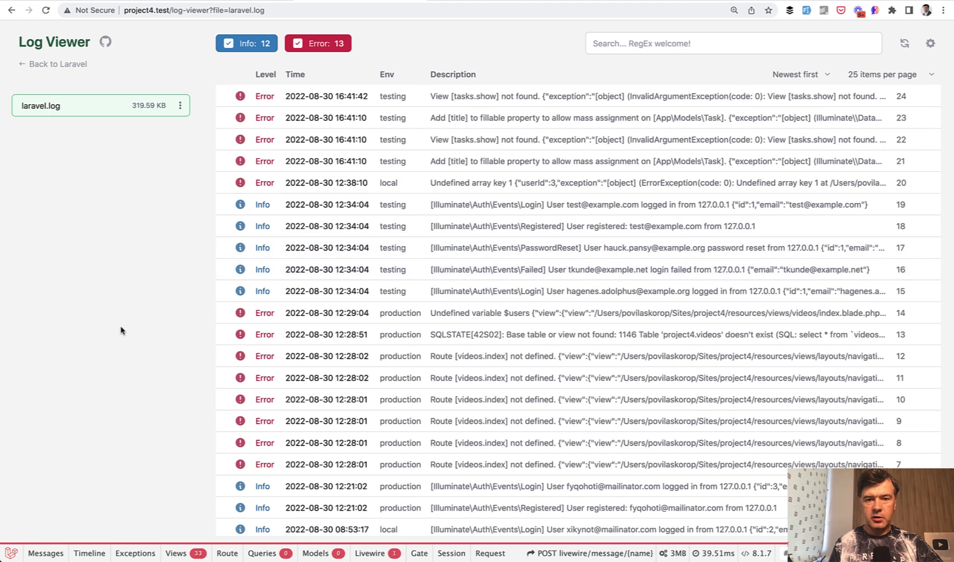
left_click(463, 100)
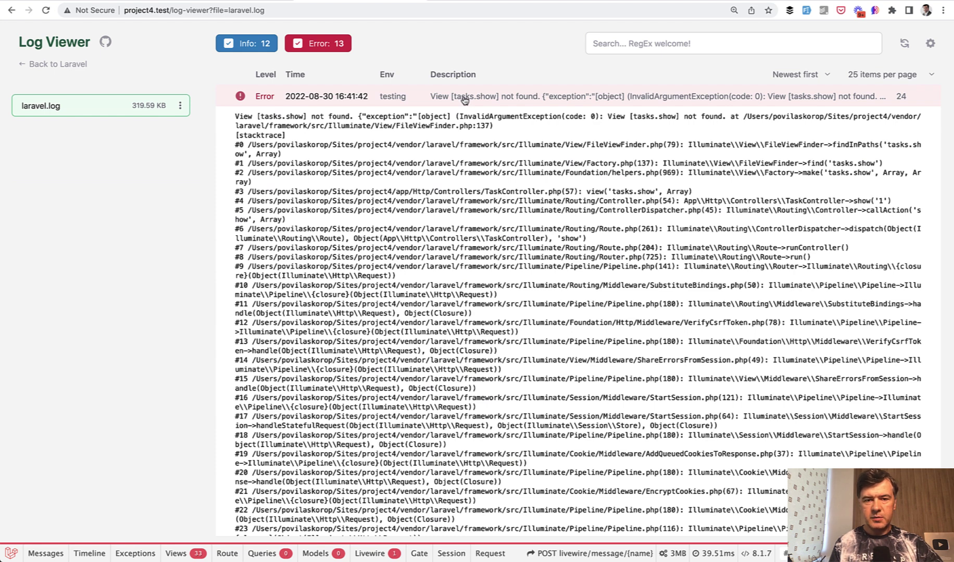
left_click(464, 100)
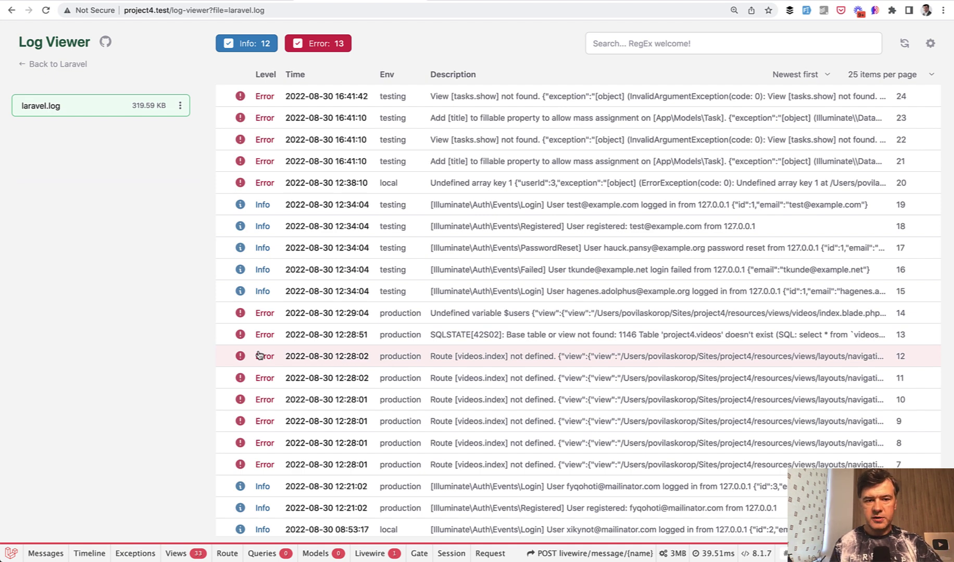
left_click(296, 45)
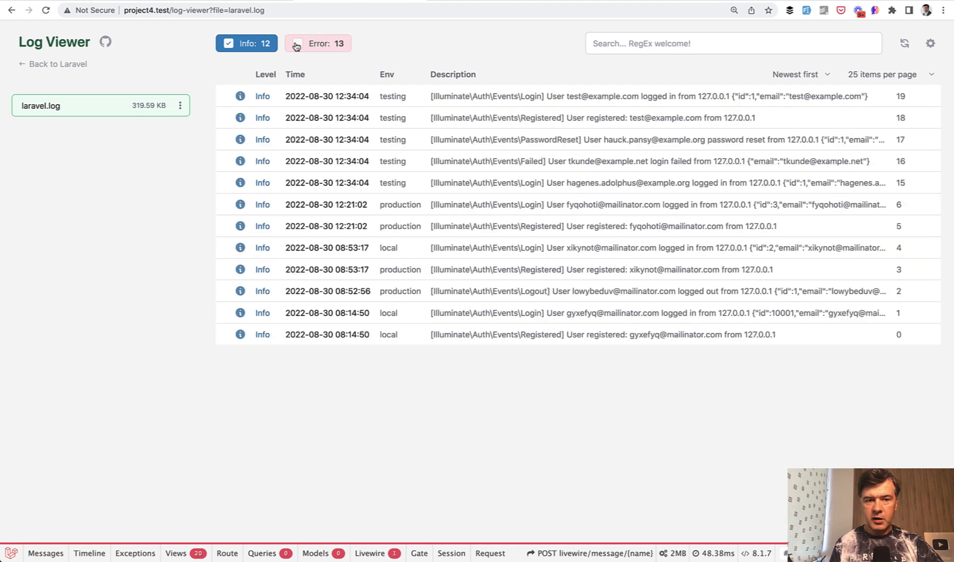
left_click(295, 45)
left_click(229, 47)
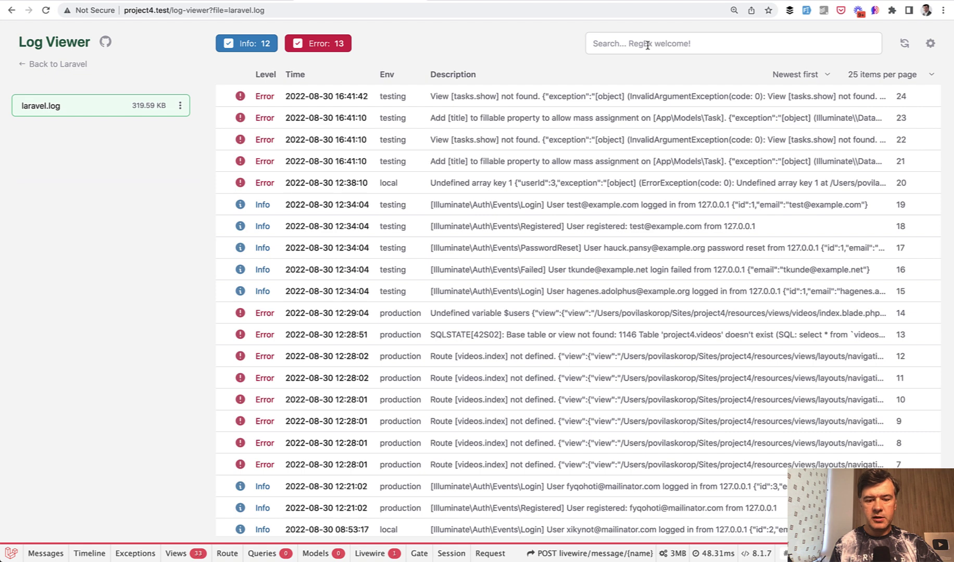
left_click(646, 45)
type("title")
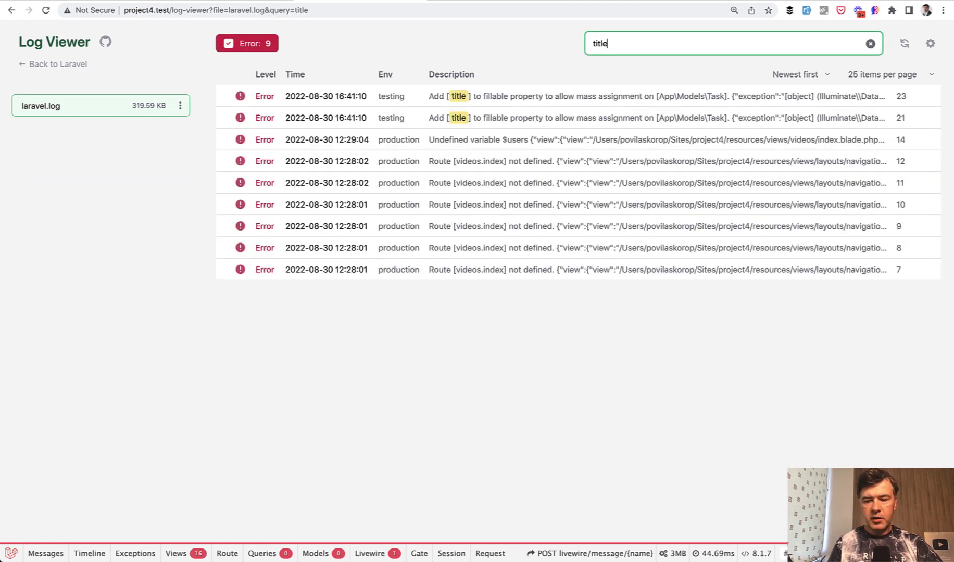
key("BackSpace")
key("BackSpace")
key("BackSpace")
left_click(825, 74)
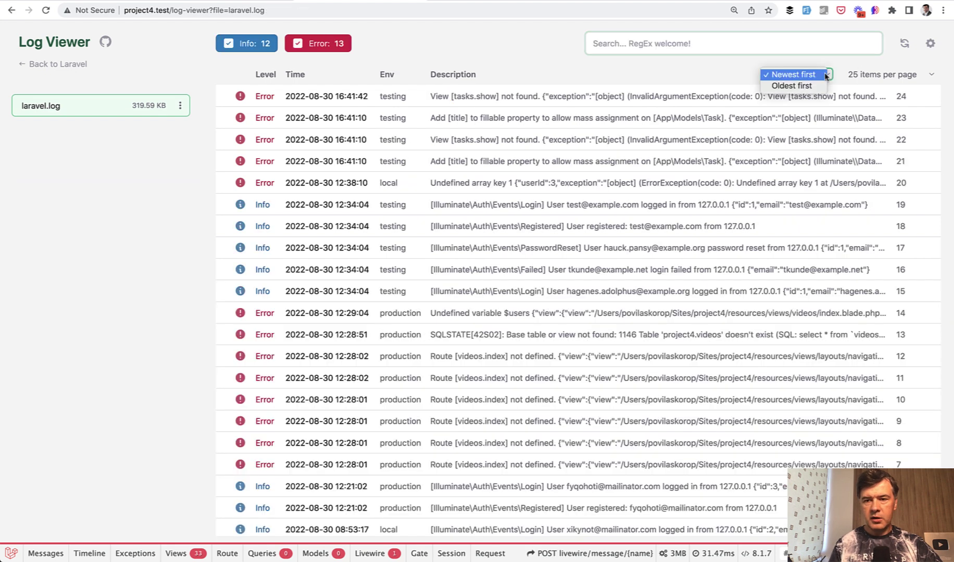
left_click(878, 75)
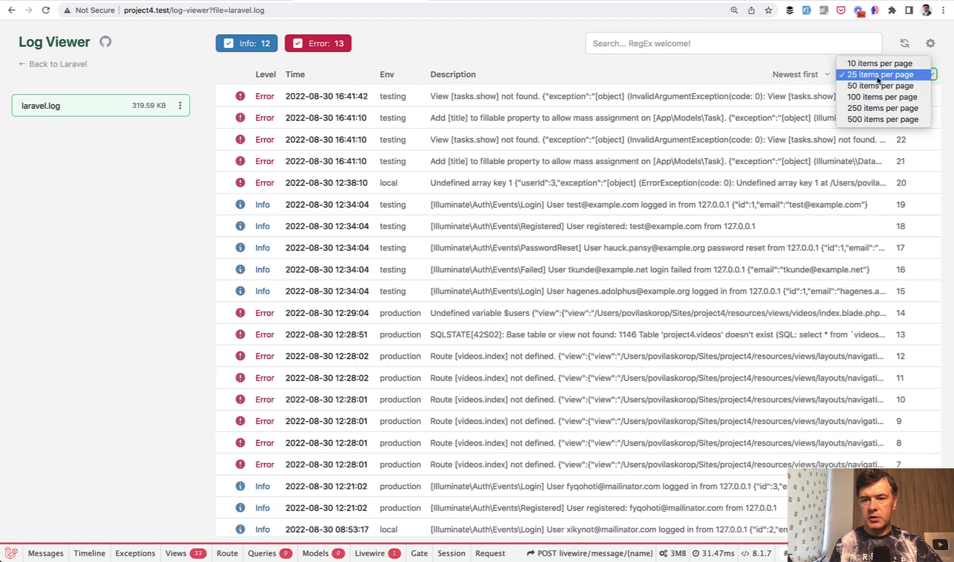
left_click(680, 68)
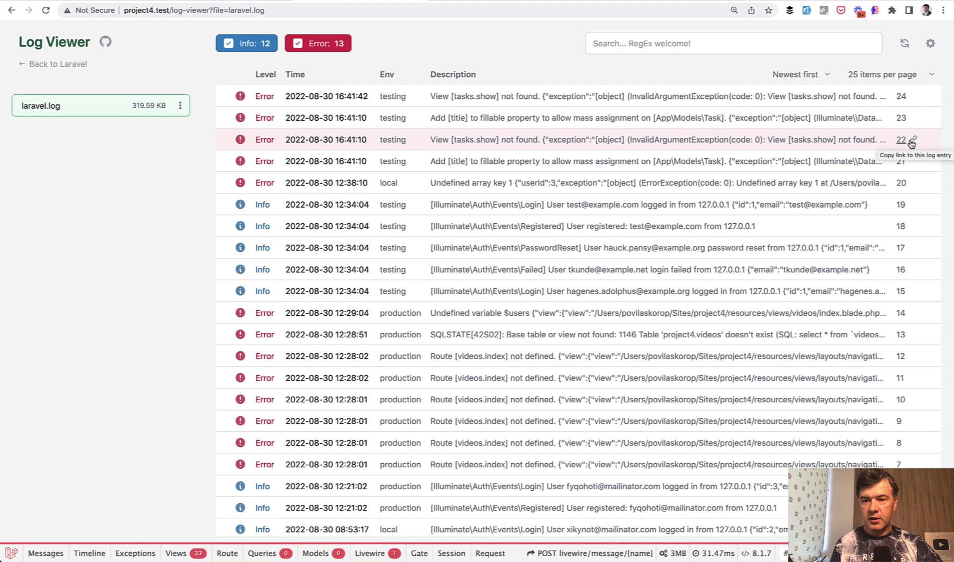
left_click(912, 142)
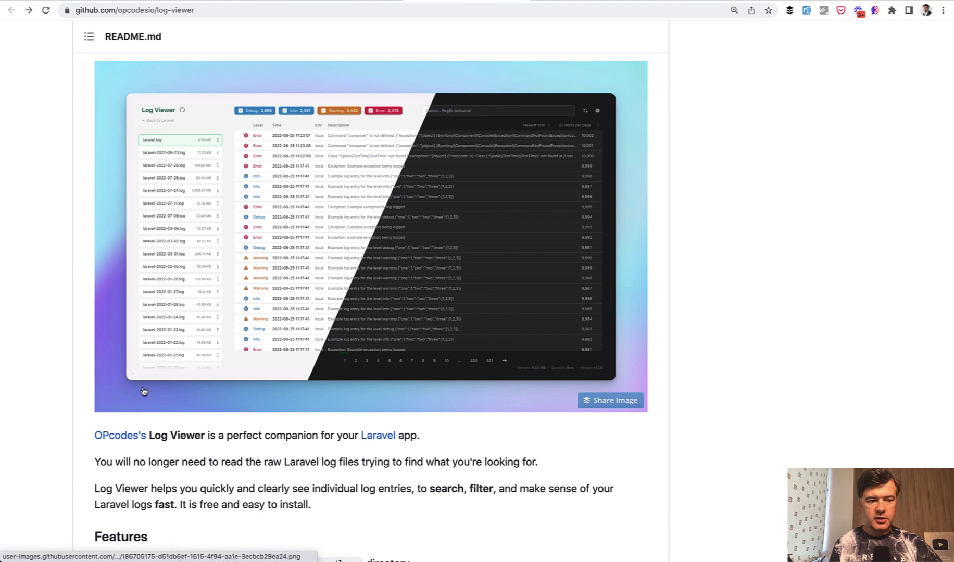
scroll(144, 392, "down", 5)
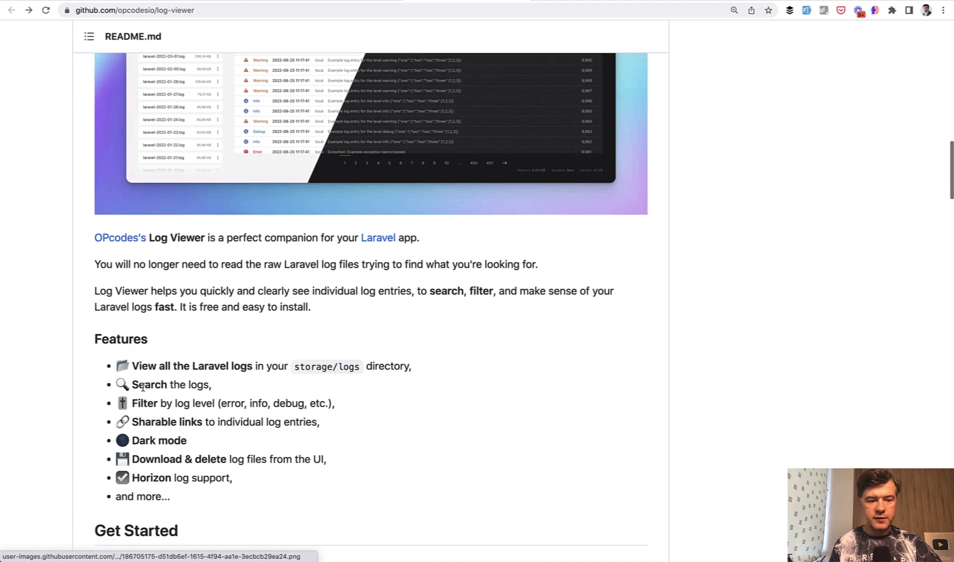
scroll(144, 391, "down", 5)
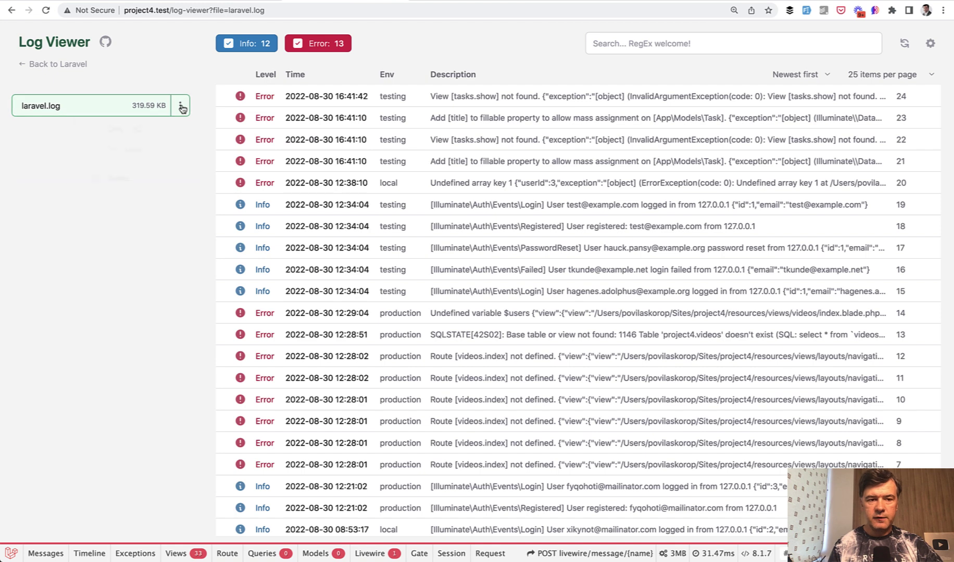
Show laravel.log's file options: Clear cache, Download and Delete.
left_click(181, 105)
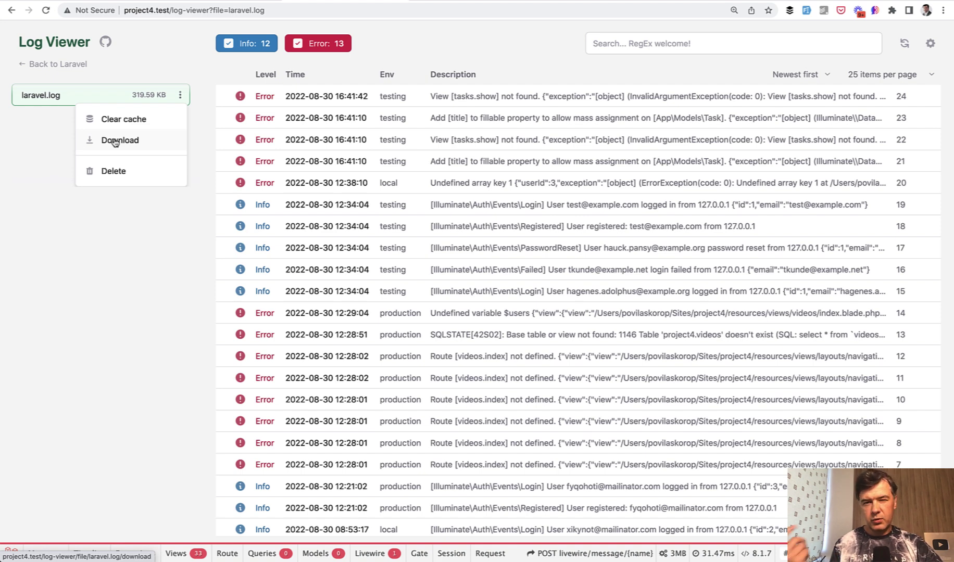
scroll(115, 143, "up", 1)
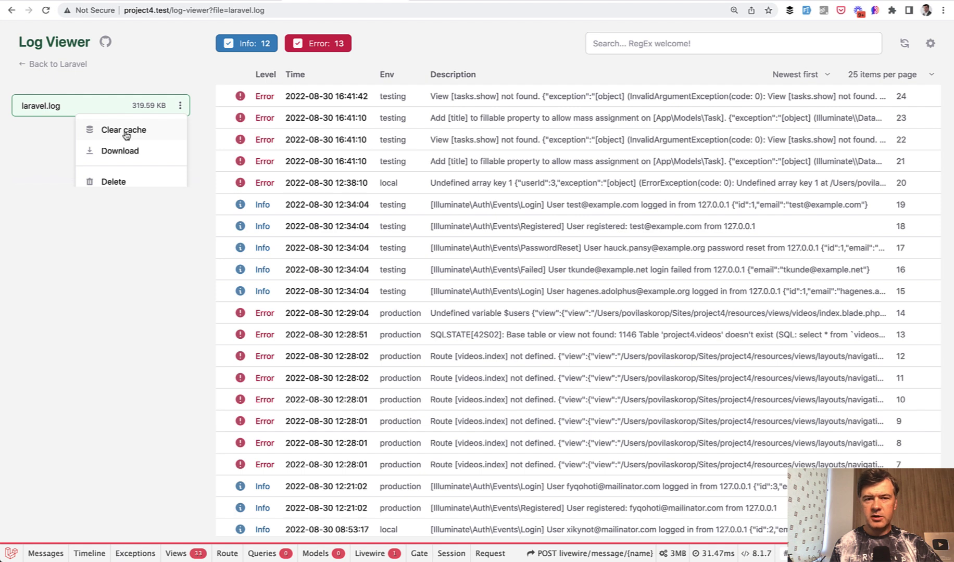
Dismiss the file menu and change the settings theme from Light to Dark.
left_click(126, 135)
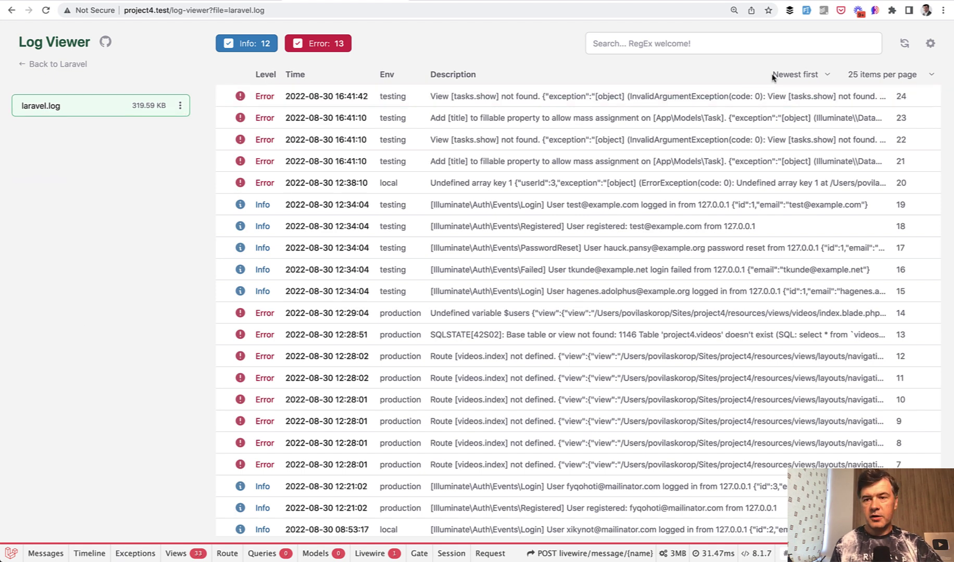
left_click(930, 43)
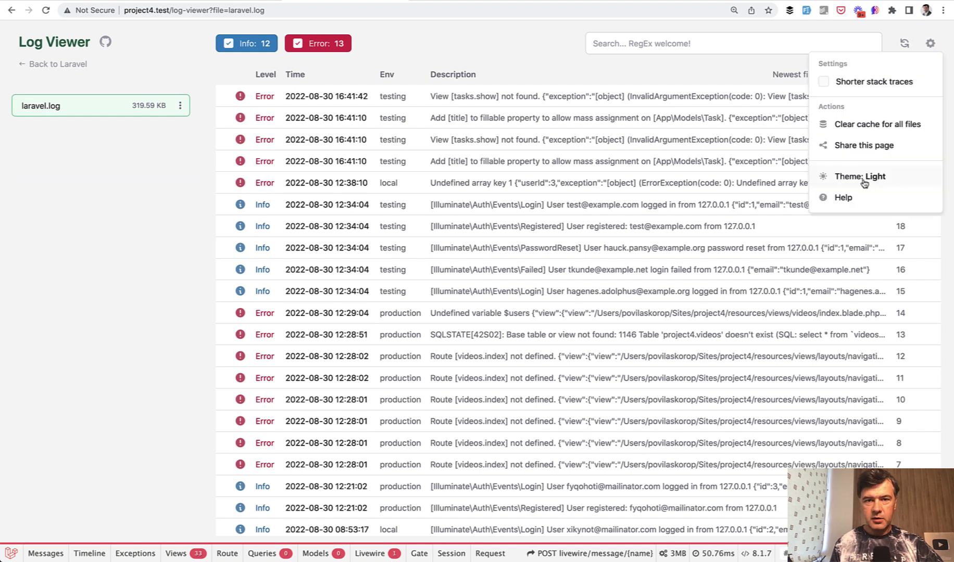
left_click(864, 180)
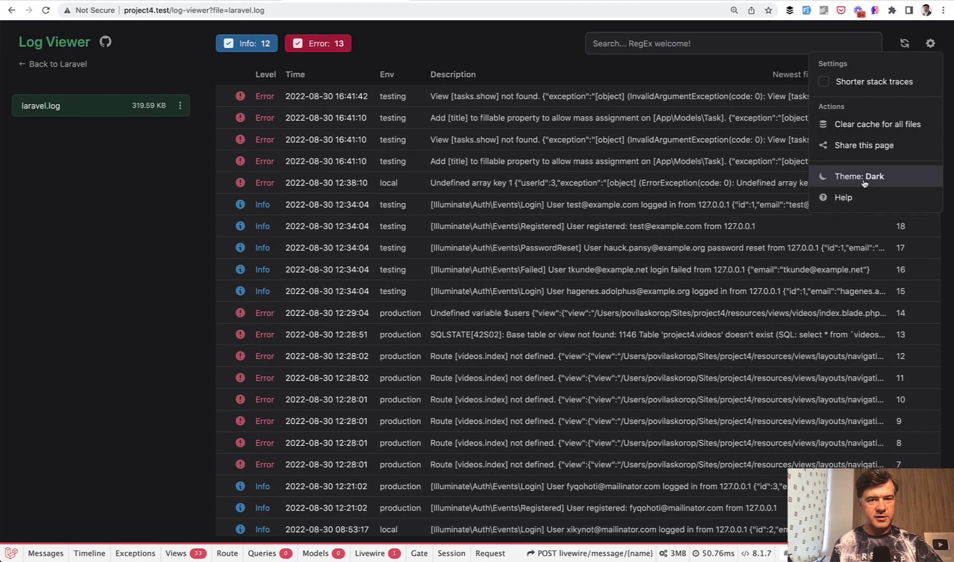
left_click(93, 264)
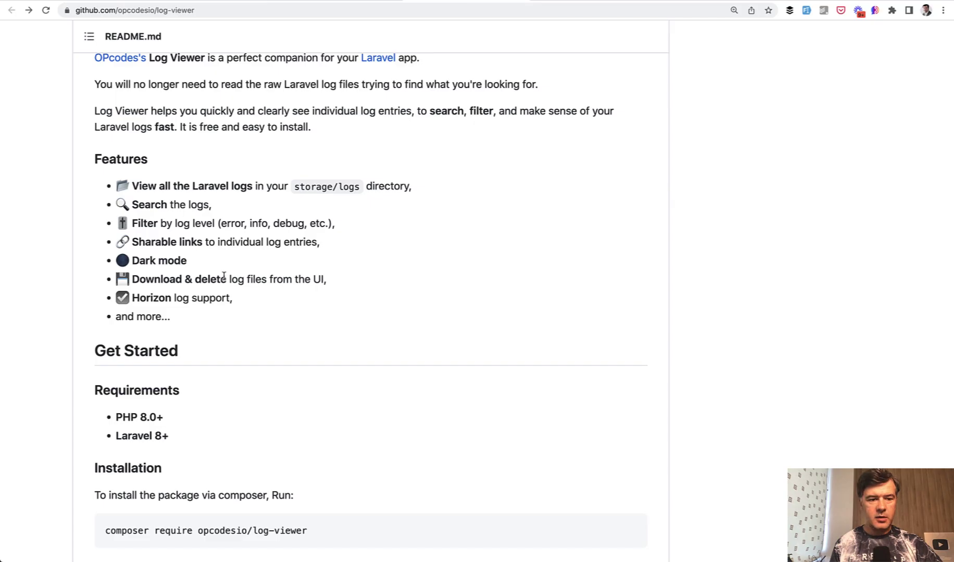
scroll(224, 276, "down", 3)
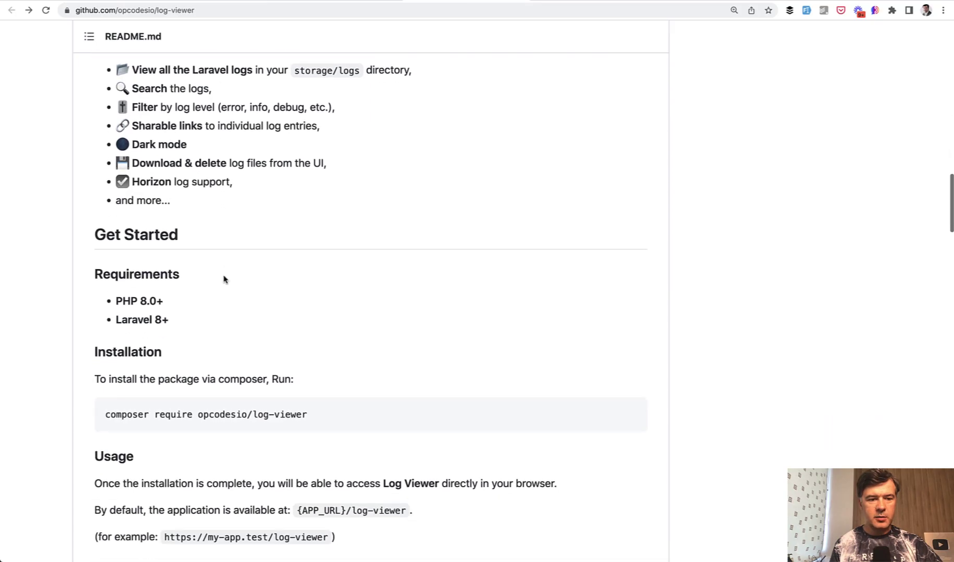
scroll(223, 278, "down", 4)
scroll(223, 278, "down", 1)
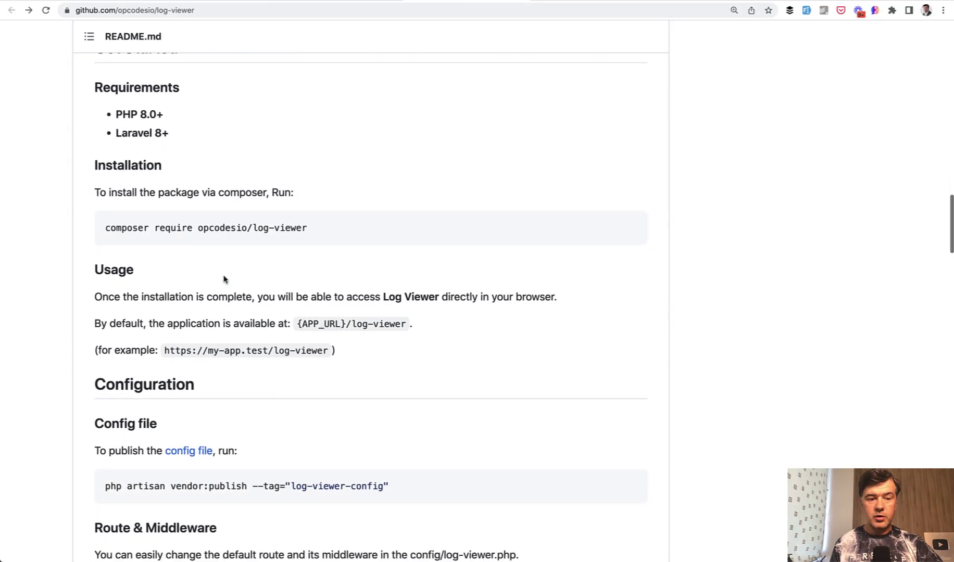
scroll(223, 278, "down", 2)
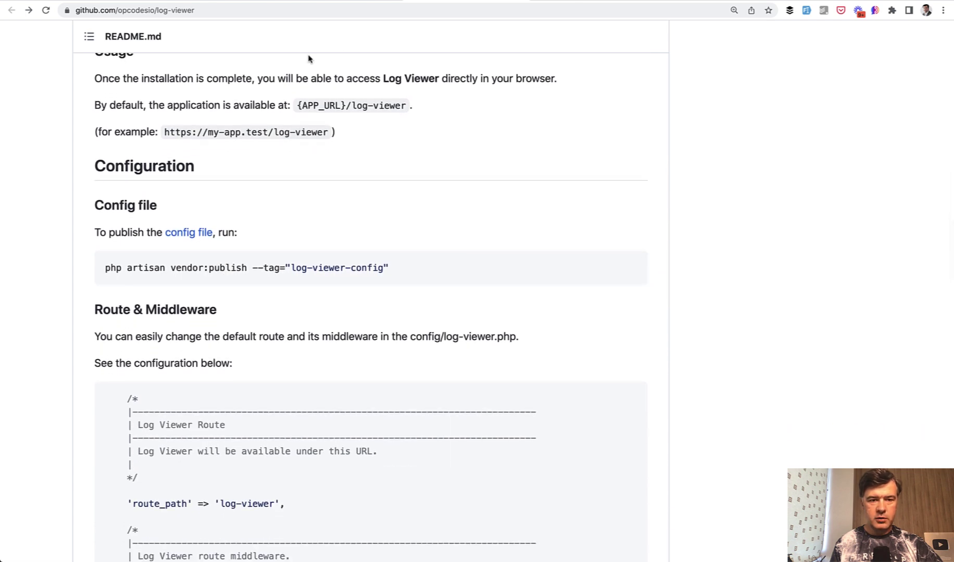
scroll(261, 226, "down", 3)
scroll(262, 224, "down", 3)
scroll(263, 194, "down", 2)
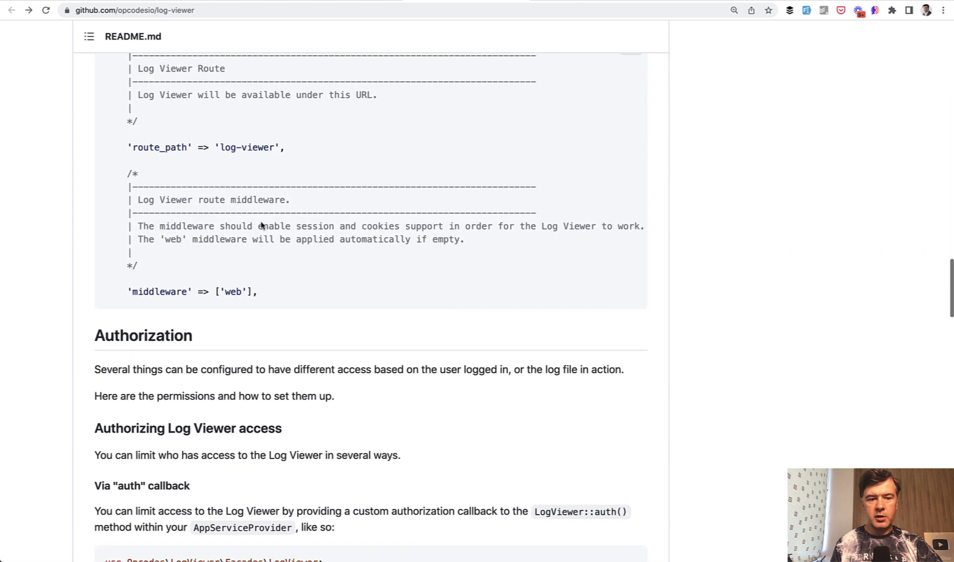
scroll(214, 316, "down", 1)
scroll(214, 313, "down", 2)
scroll(214, 314, "down", 2)
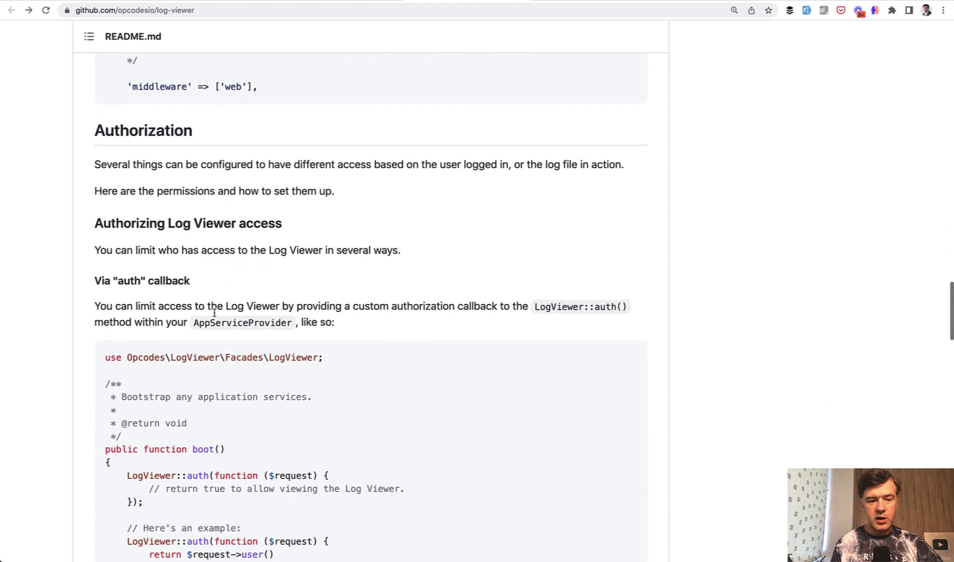
scroll(214, 313, "down", 3)
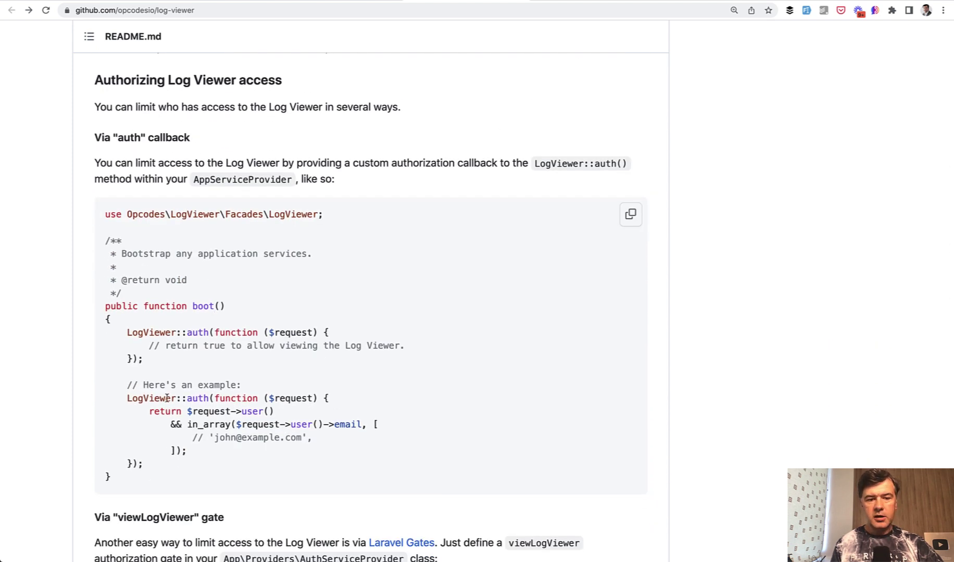
scroll(168, 395, "down", 4)
scroll(168, 395, "down", 4)
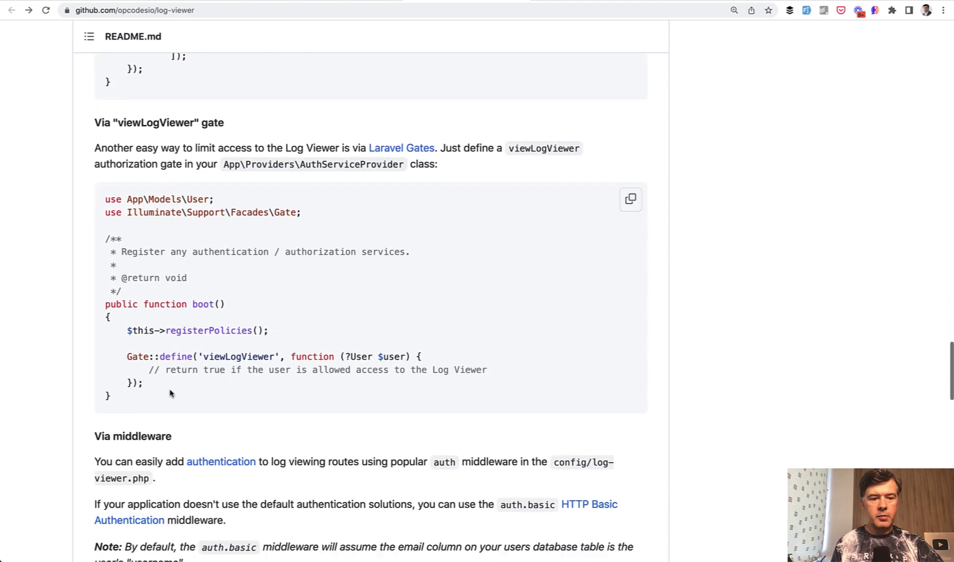
scroll(170, 393, "down", 2)
scroll(170, 394, "down", 3)
scroll(170, 394, "down", 2)
scroll(170, 393, "down", 2)
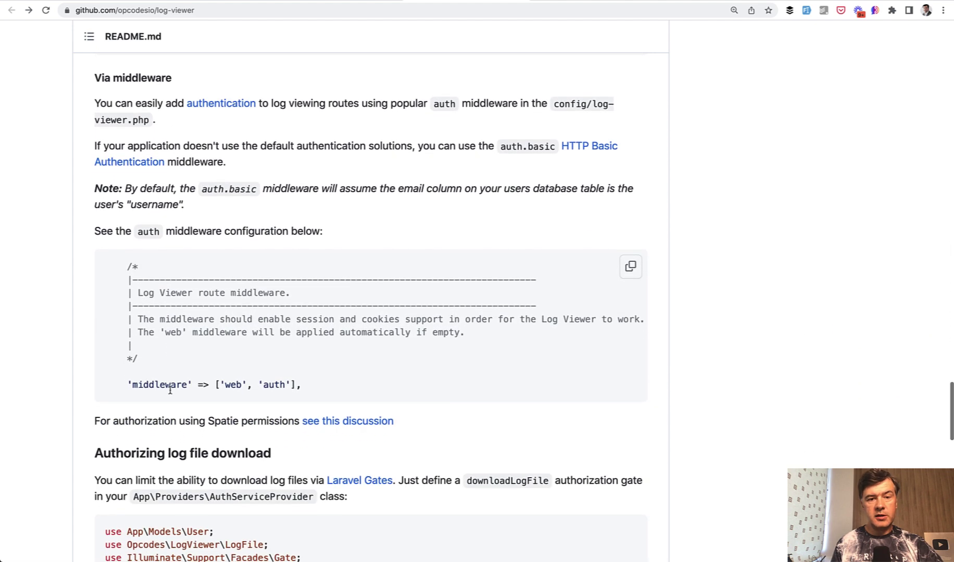
scroll(170, 393, "down", 1)
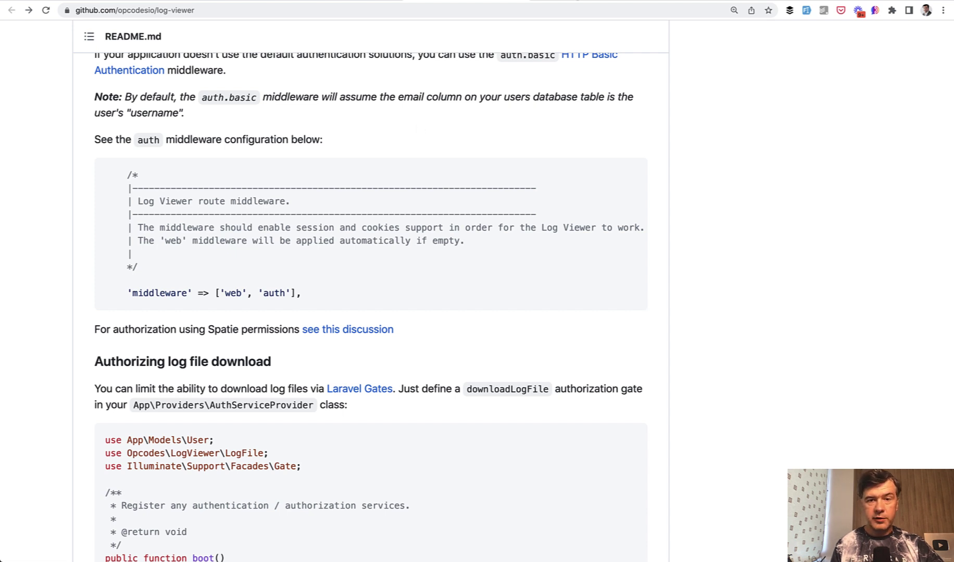
scroll(16, 314, "down", 2)
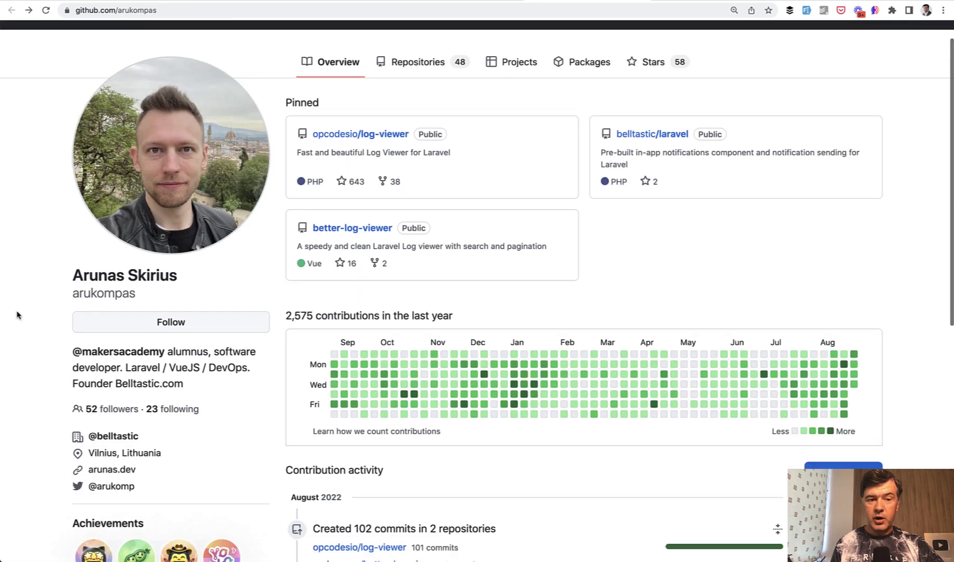
scroll(16, 315, "down", 1)
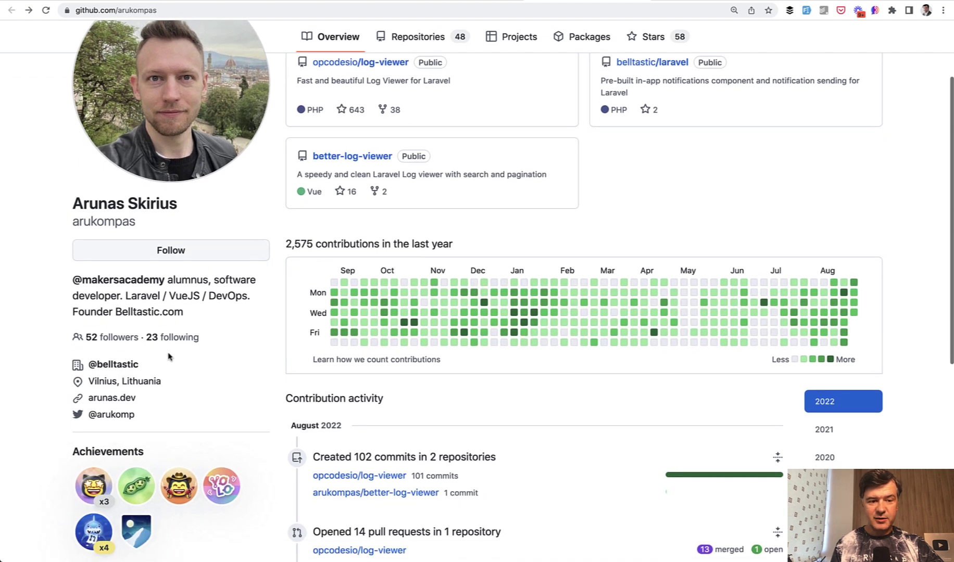
scroll(93, 358, "down", 2)
Select the location text on the author's profile, then follow the arunas.dev link.
triple_click(107, 319)
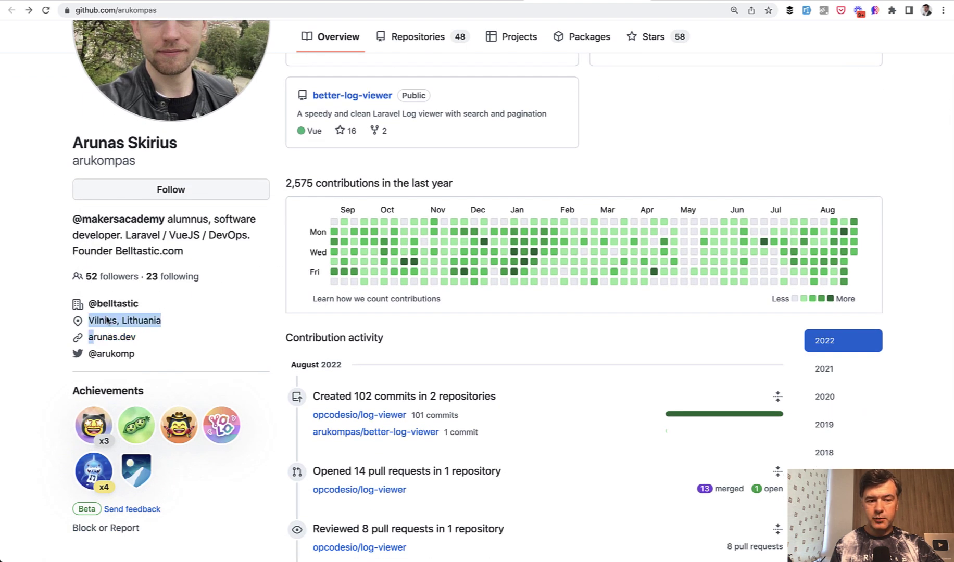
scroll(26, 281, "up", 2)
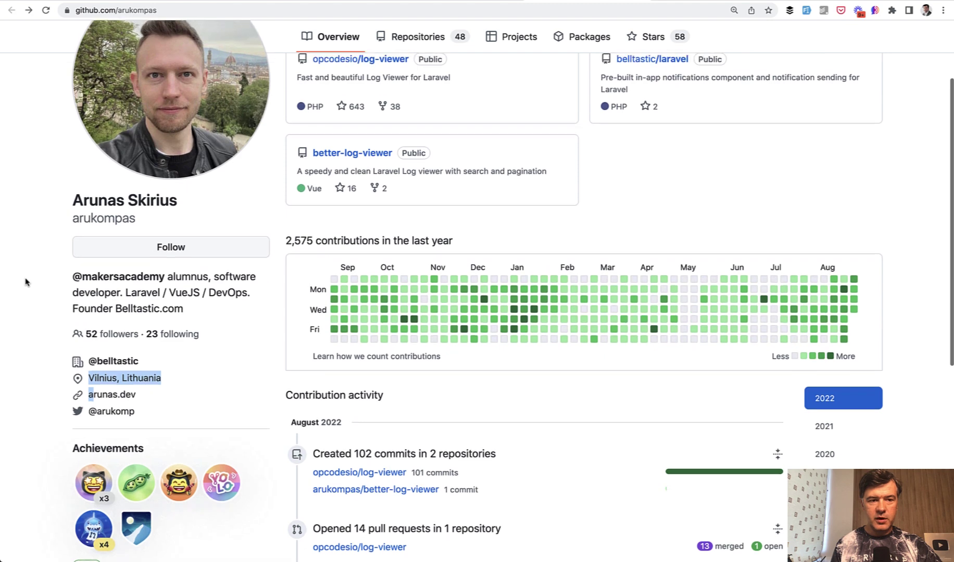
scroll(26, 281, "up", 1)
scroll(26, 282, "up", 1)
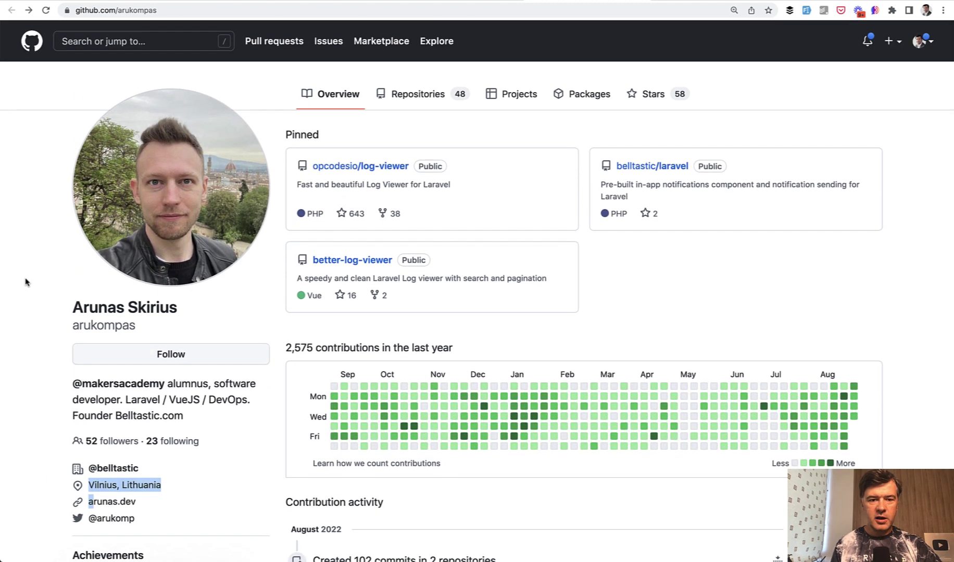
left_click(26, 282)
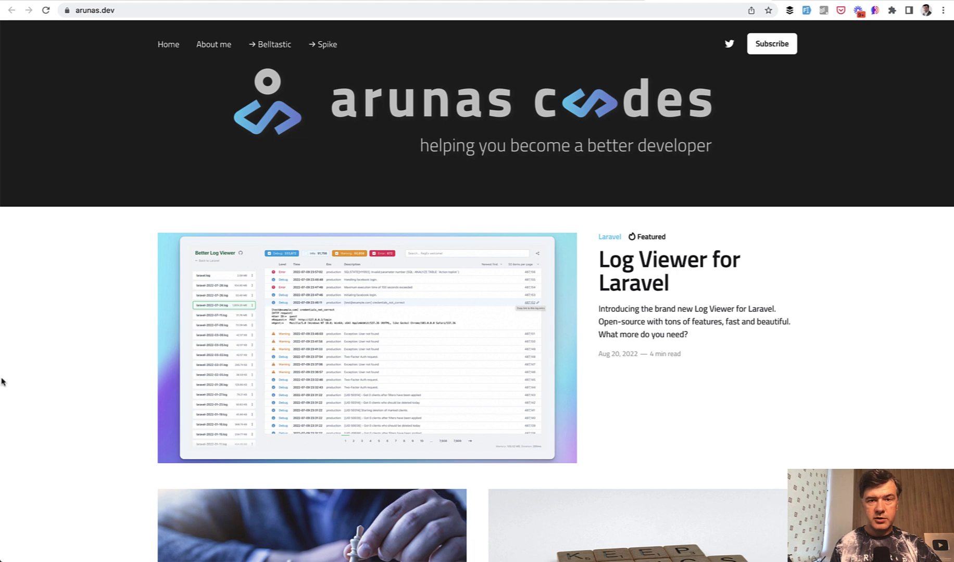
scroll(2, 382, "down", 3)
scroll(2, 382, "down", 3)
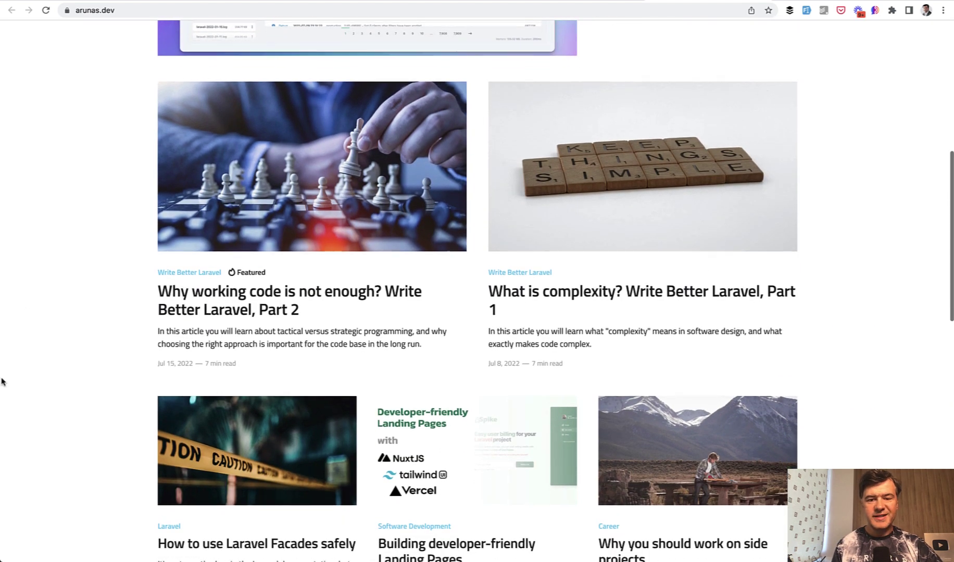
scroll(3, 381, "down", 1)
scroll(294, 288, "up", 1)
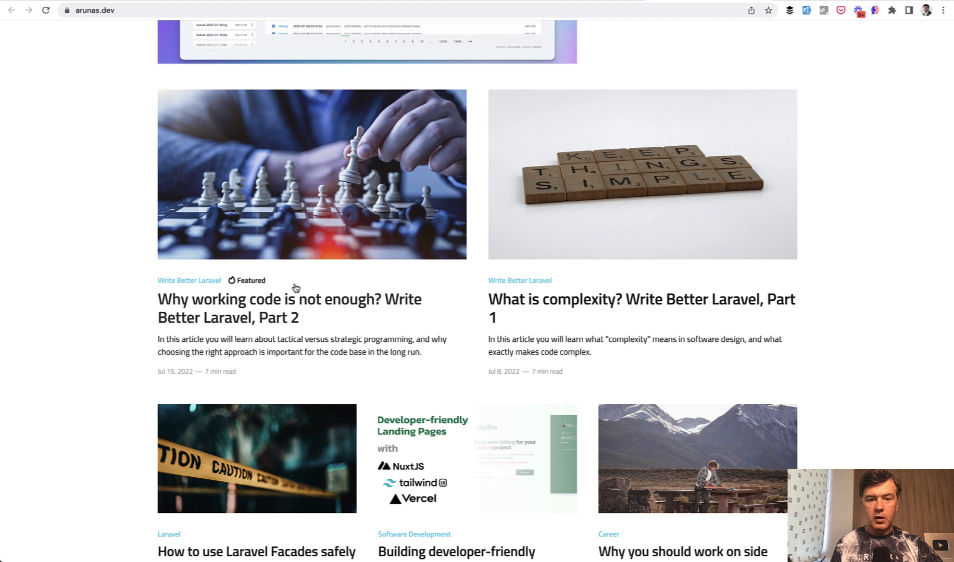